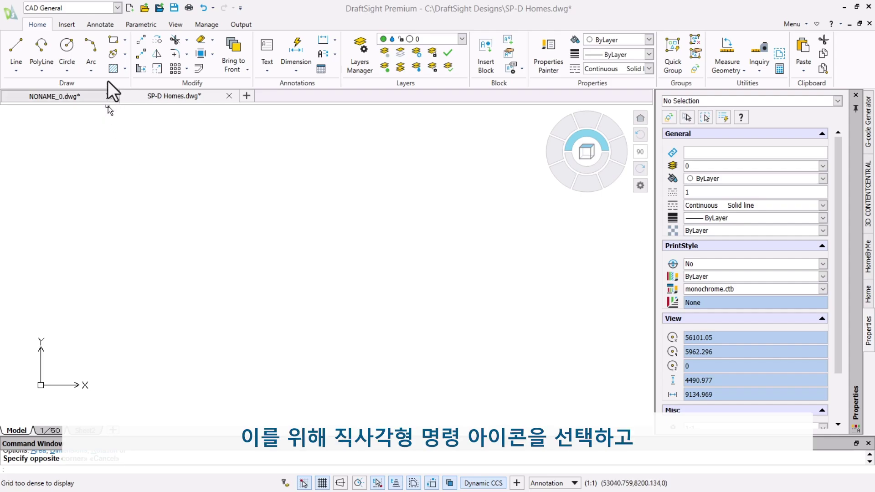
# - Draw a rectangle with its lower-left corner at about 54430, 4710, using the Dimensions option with horizontal 4500 and vertical 2500
pyautogui.click(119, 39)
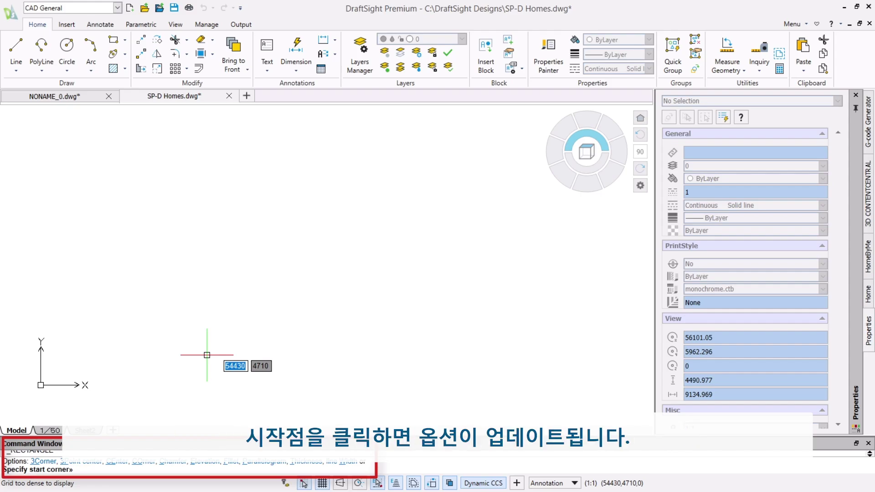
pyautogui.click(207, 355)
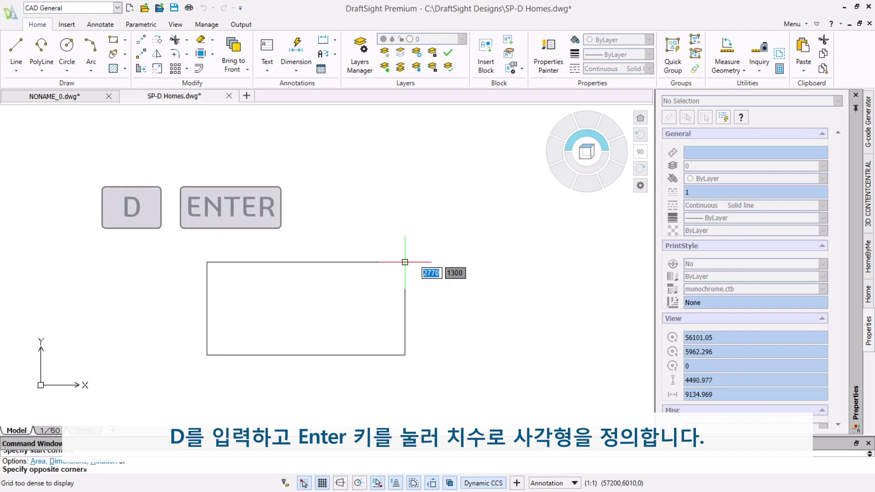
pyautogui.write('D')
pyautogui.press('Return')
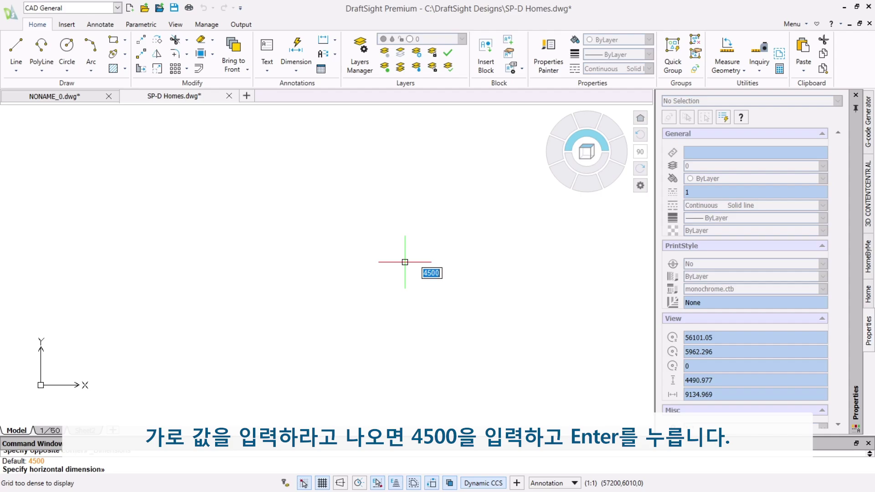
pyautogui.write('4500')
pyautogui.press('Return')
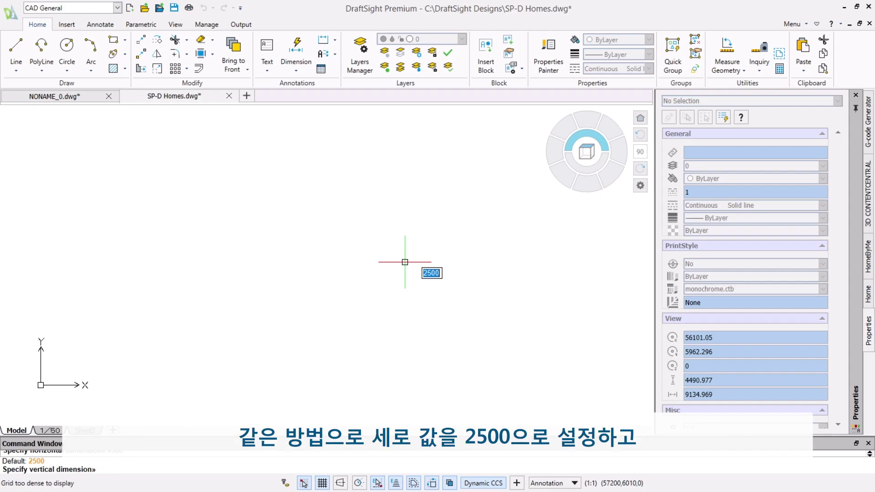
pyautogui.write('2500')
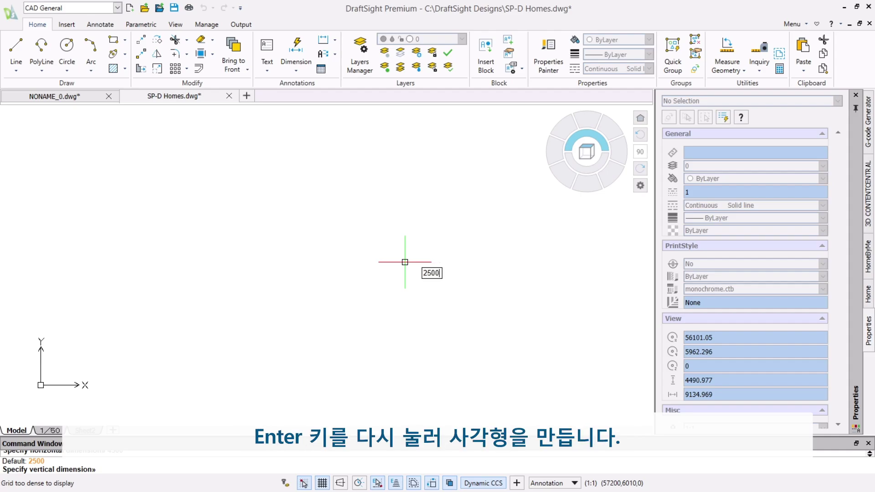
pyautogui.press('Return')
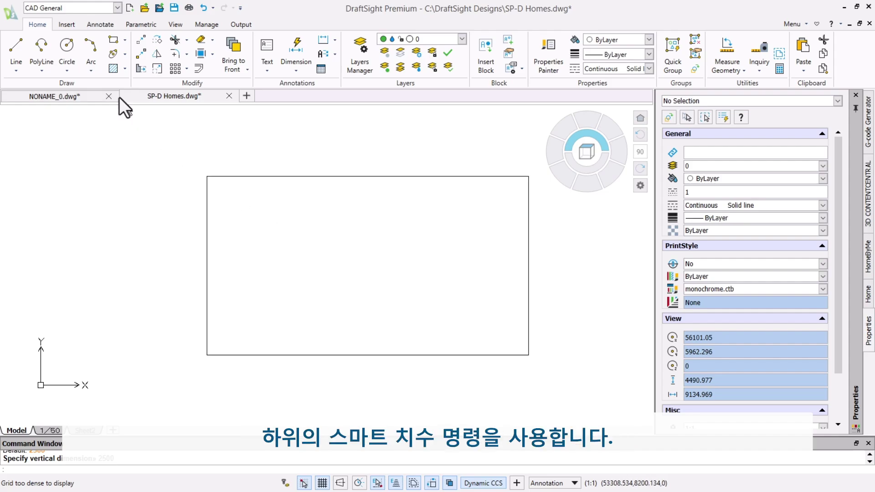
# - Add Smart dimensions to the rectangle's right vertical edge and bottom horizontal edge, placing them outside the outline
pyautogui.click(94, 25)
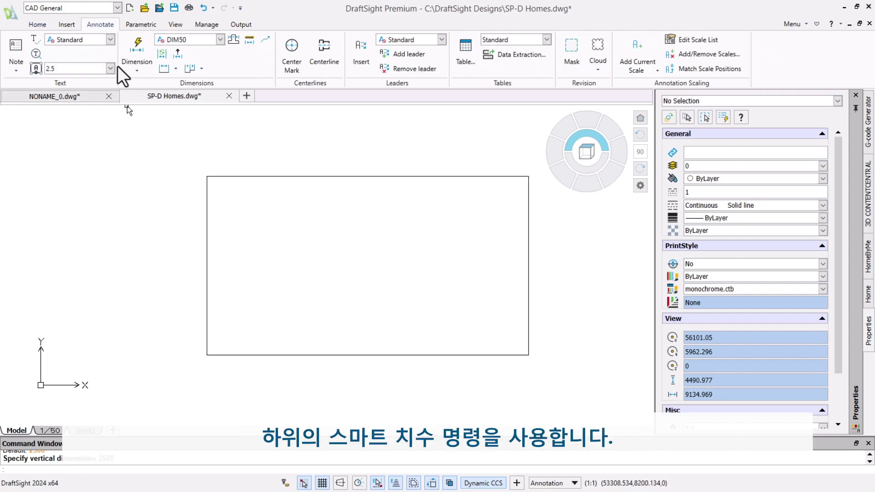
pyautogui.click(140, 75)
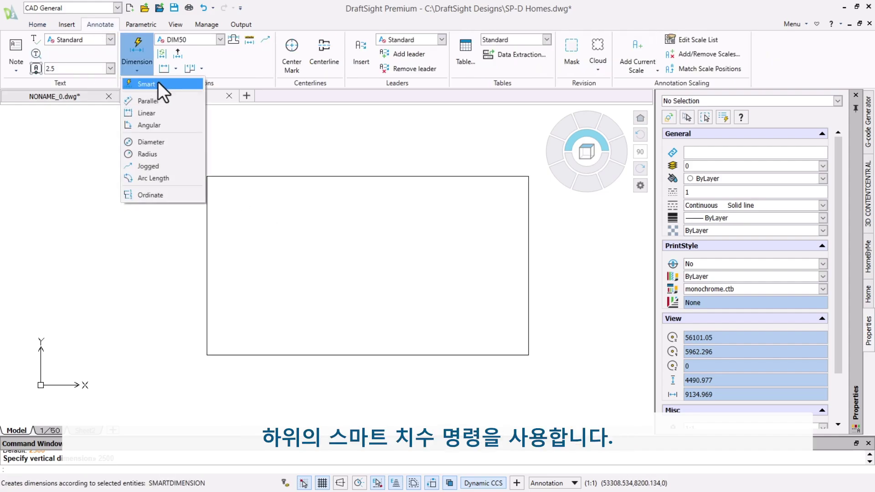
pyautogui.click(162, 83)
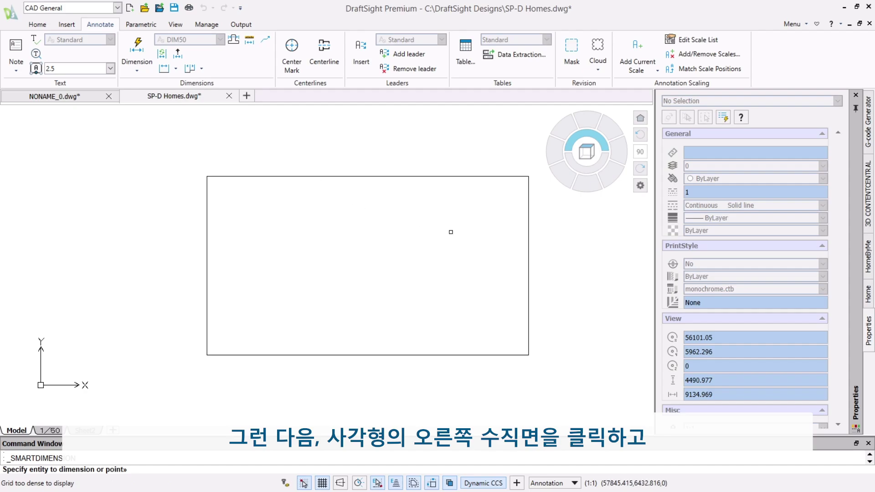
pyautogui.click(530, 248)
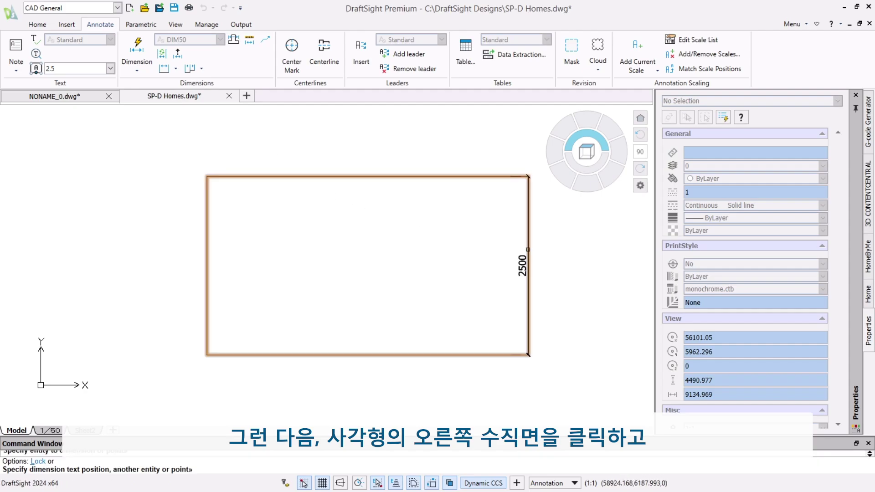
pyautogui.click(598, 257)
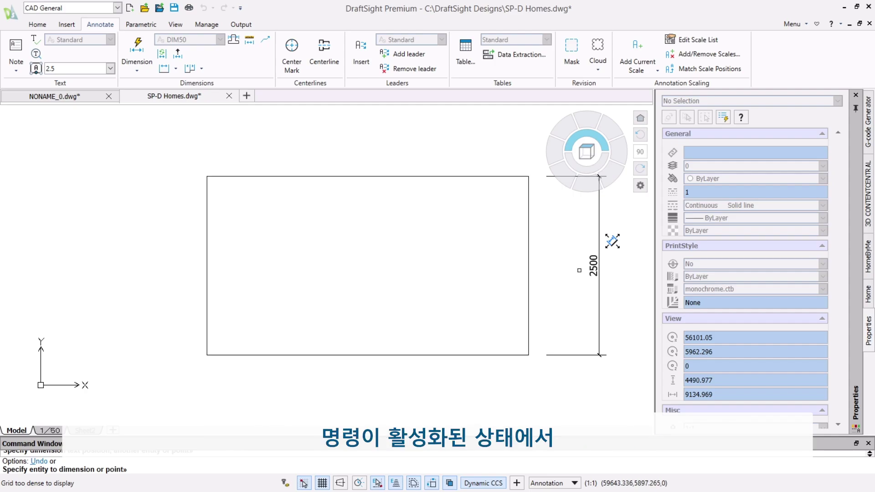
pyautogui.click(458, 355)
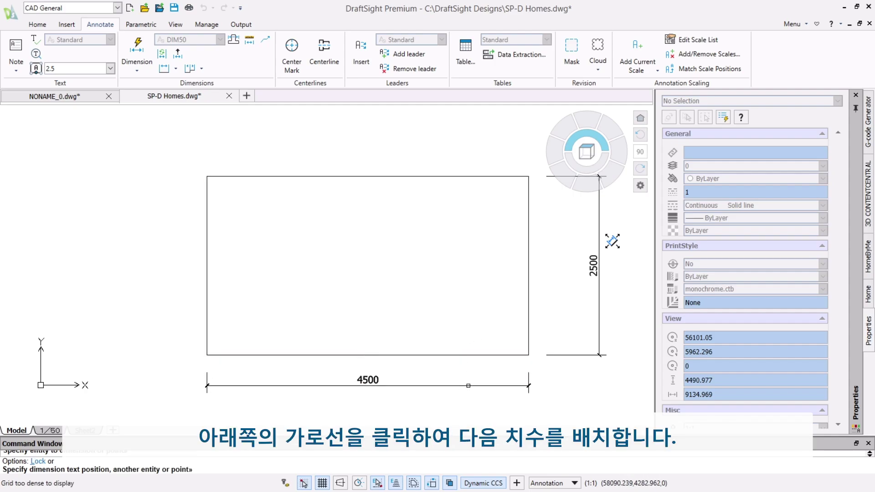
pyautogui.click(611, 241)
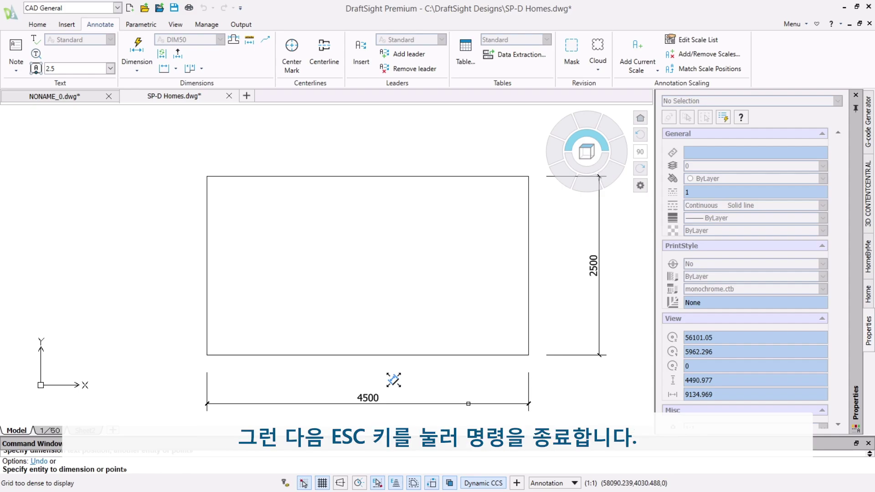
pyautogui.press('Escape')
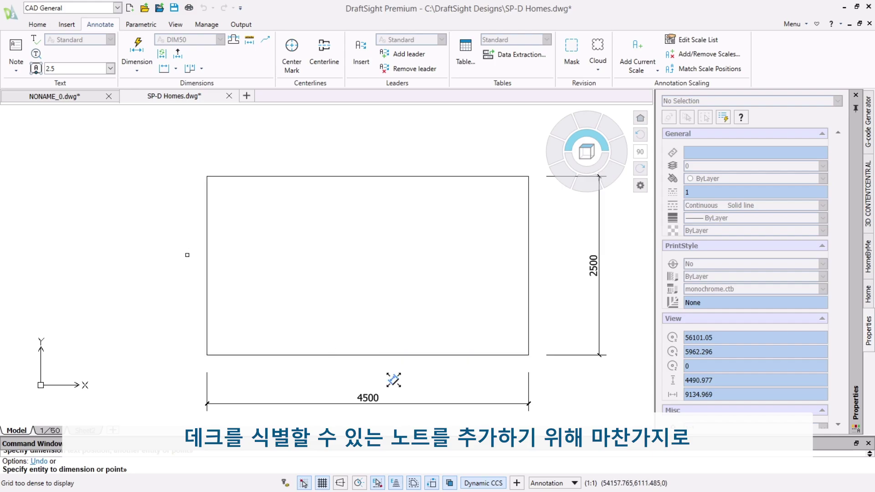
# - Start a note with text height 150 and define its text frame near the middle of the rectangle
pyautogui.click(10, 50)
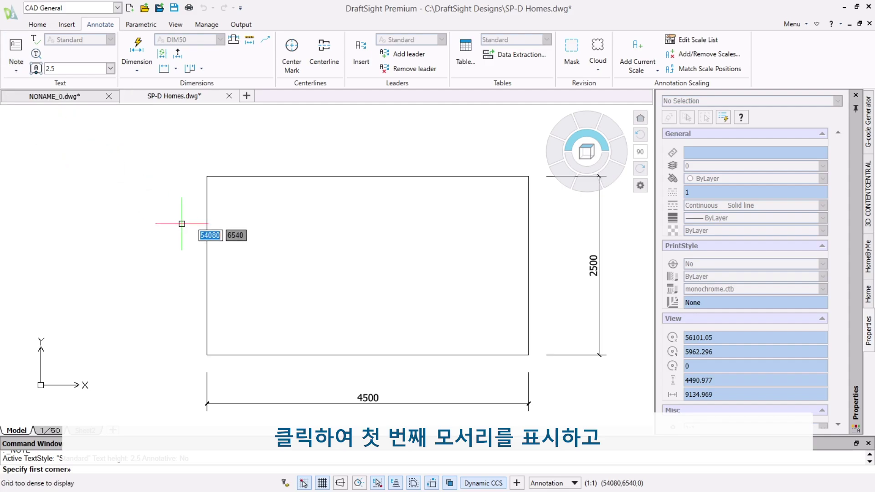
pyautogui.click(334, 277)
pyautogui.write('H')
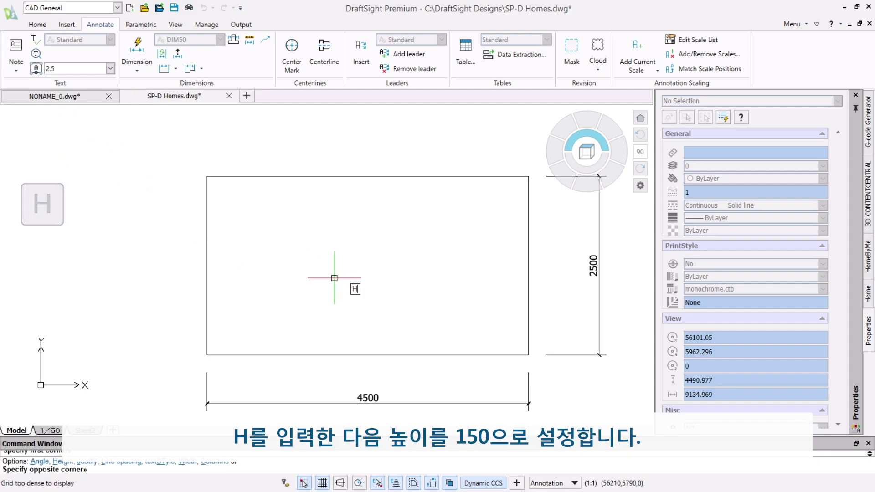
pyautogui.press('Return')
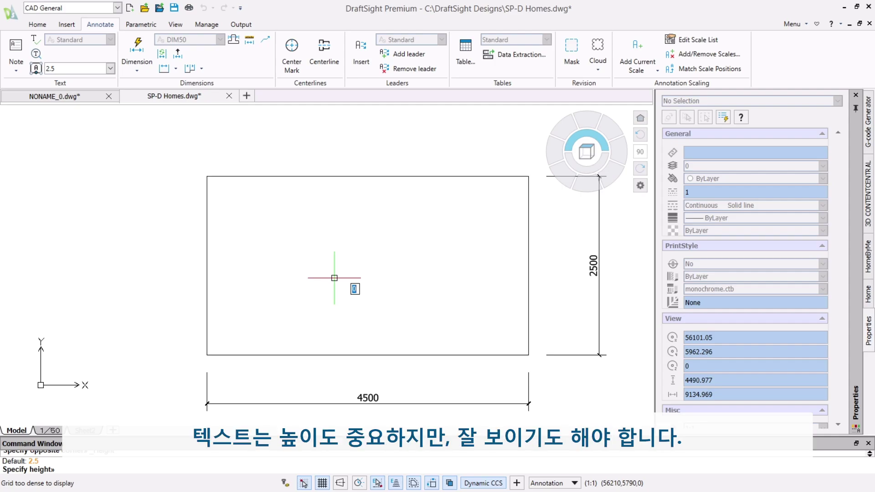
pyautogui.write('150')
pyautogui.press('Return')
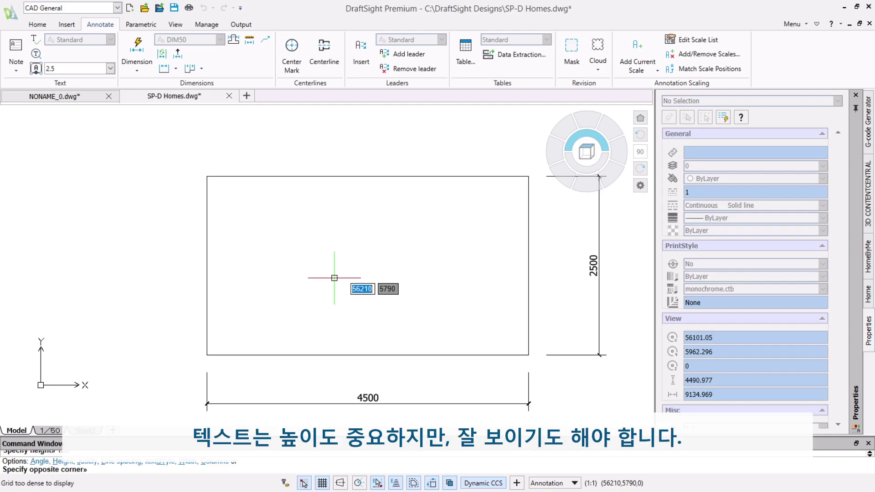
pyautogui.click(405, 247)
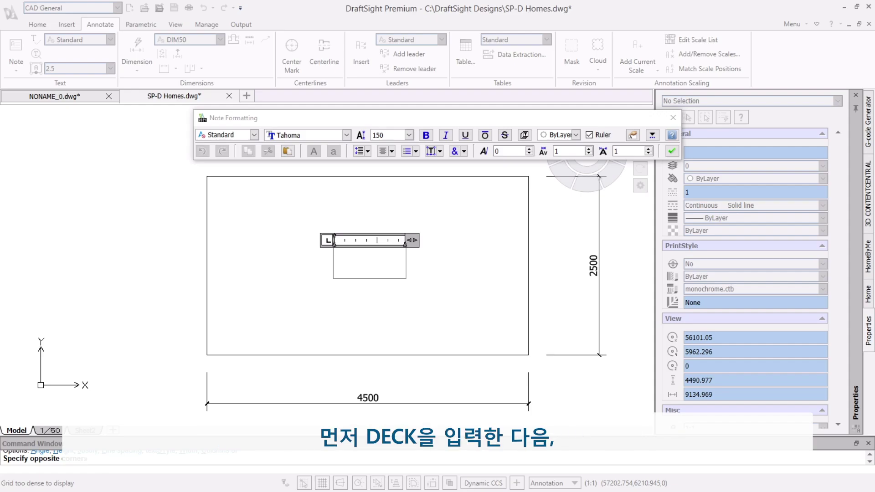
# - Enter DECK as the note text, align it to the center and create the note
pyautogui.write('DECK')
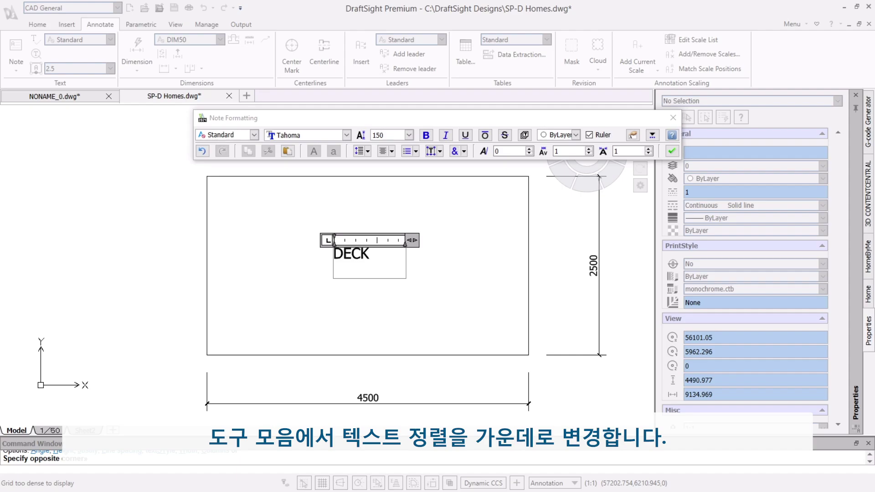
pyautogui.click(392, 152)
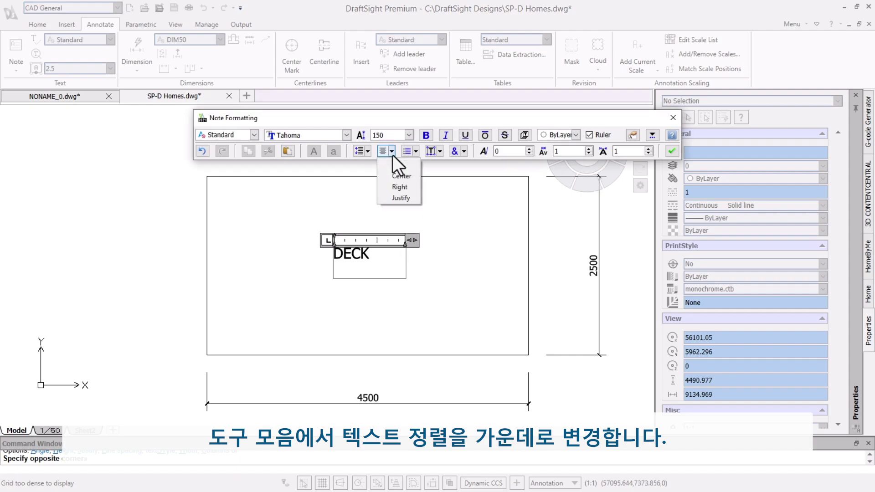
pyautogui.click(399, 177)
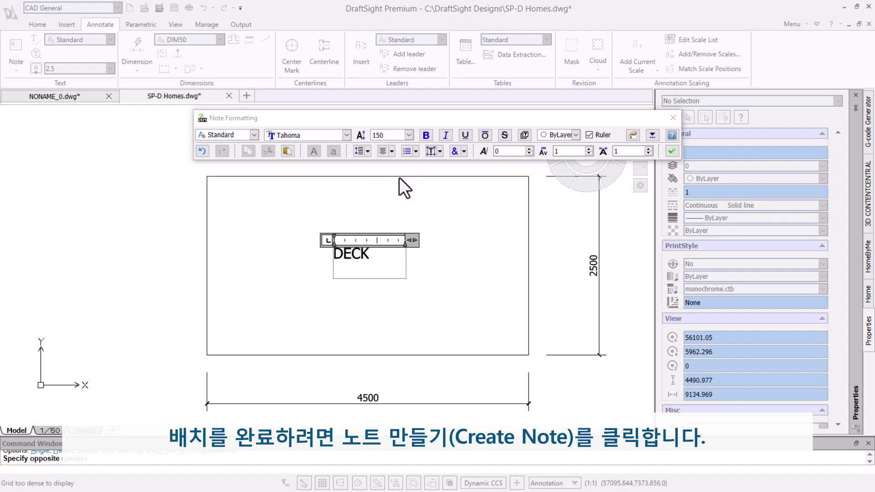
pyautogui.click(672, 151)
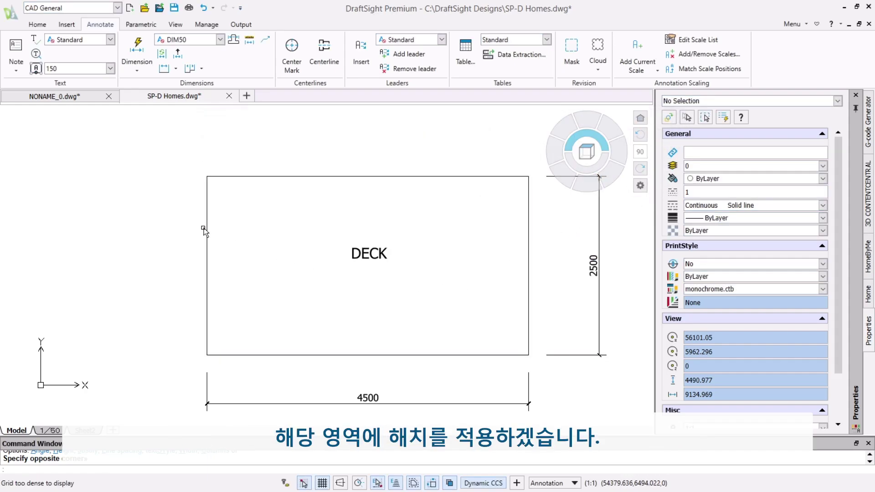
# - Start a hatch and, in its settings dialog, choose the AR-HBONE pattern from the Sample styles
pyautogui.click(35, 25)
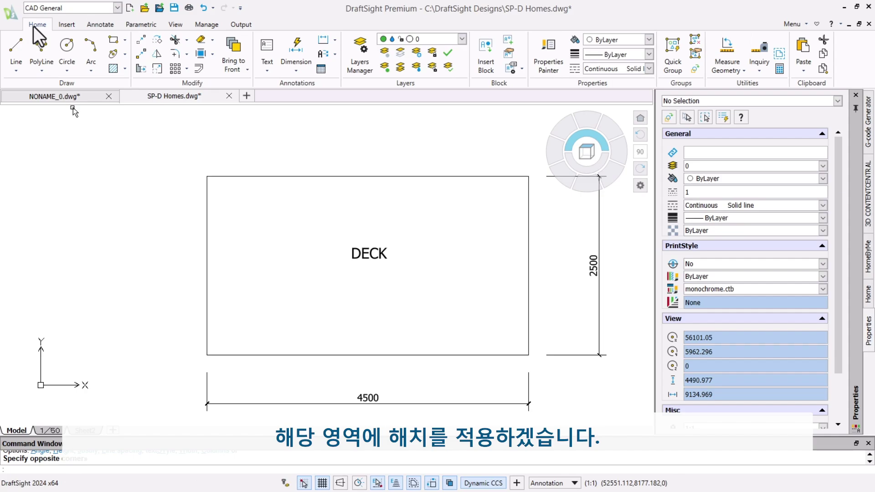
pyautogui.click(110, 70)
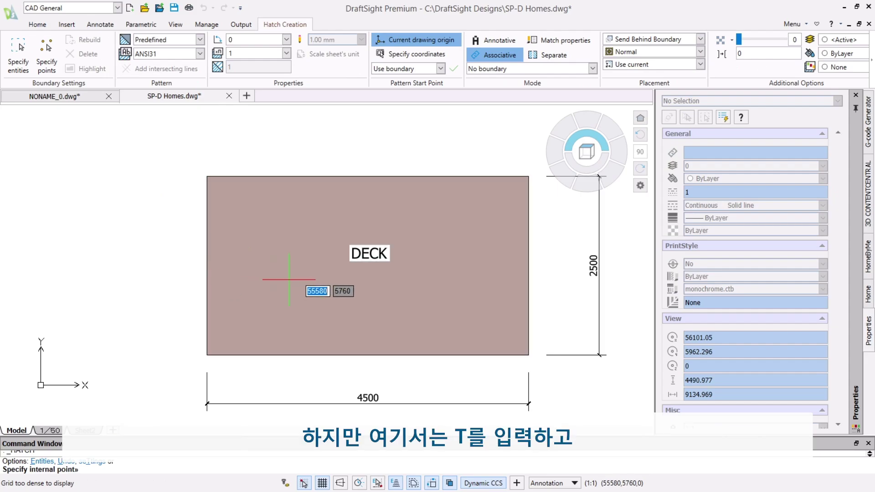
pyautogui.write('T')
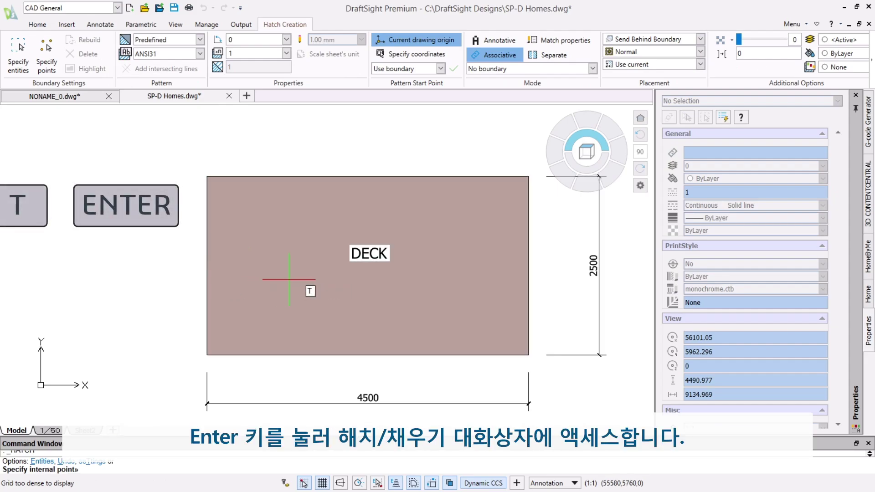
pyautogui.press('Return')
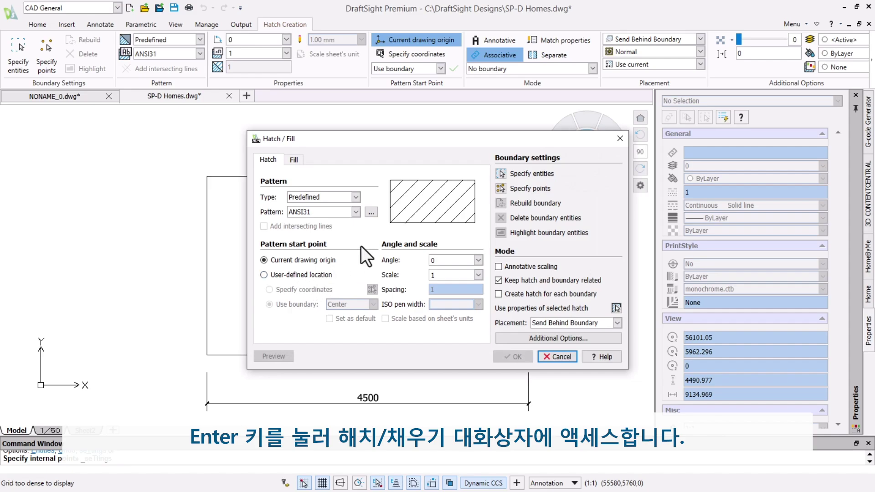
pyautogui.click(371, 212)
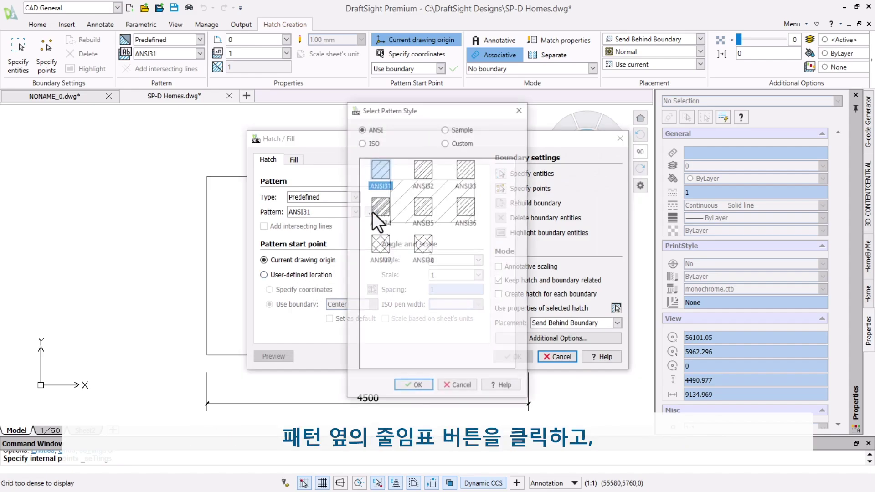
pyautogui.click(465, 128)
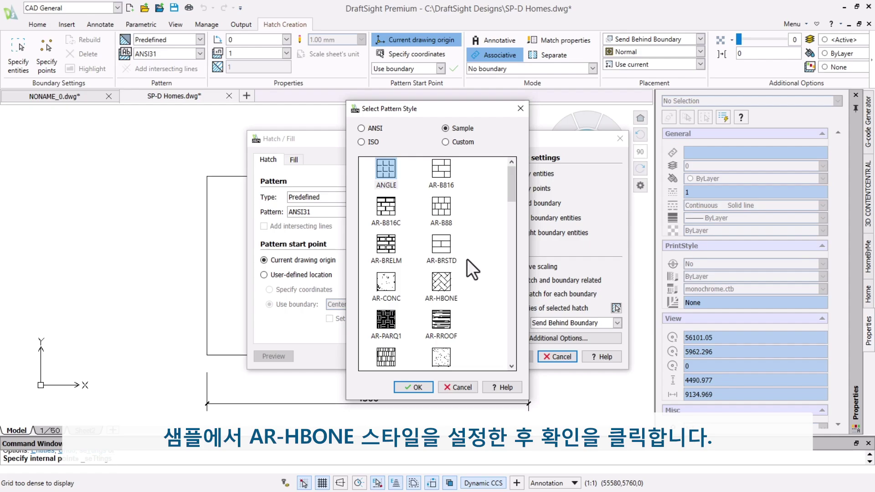
pyautogui.click(442, 284)
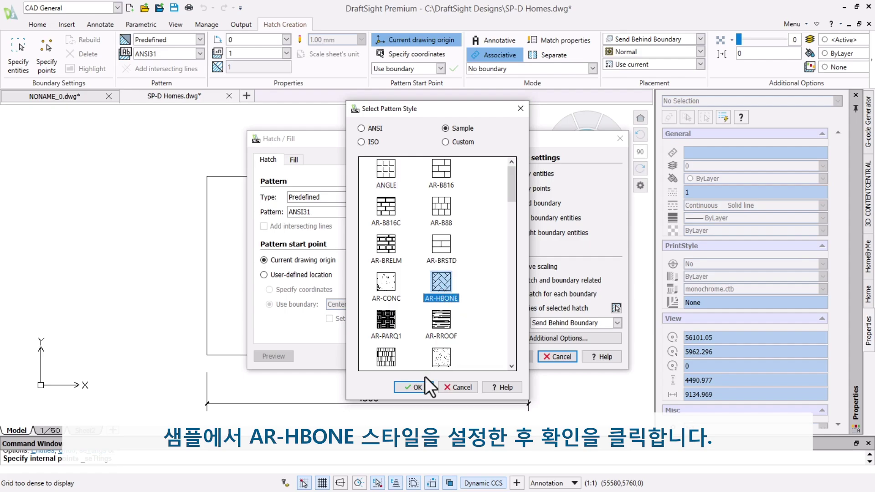
pyautogui.click(414, 388)
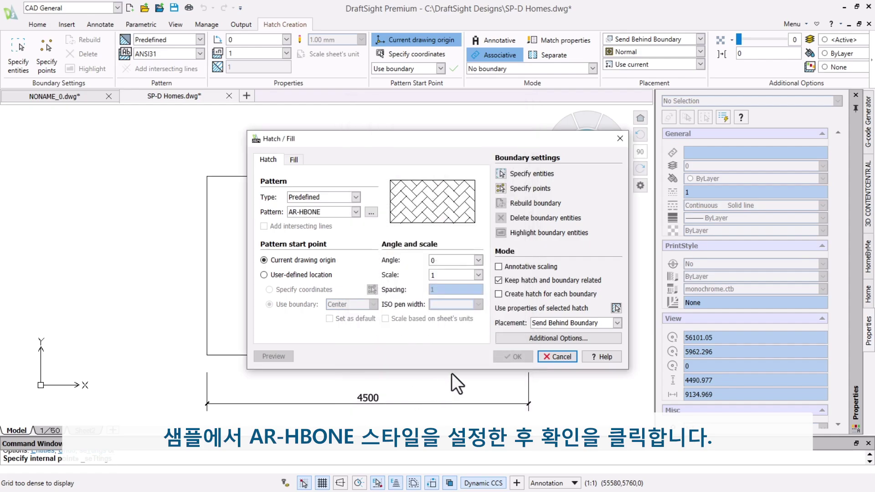
# - Specify an internal point in the rectangle as the hatch boundary and apply the hatch around the DECK text
pyautogui.click(500, 188)
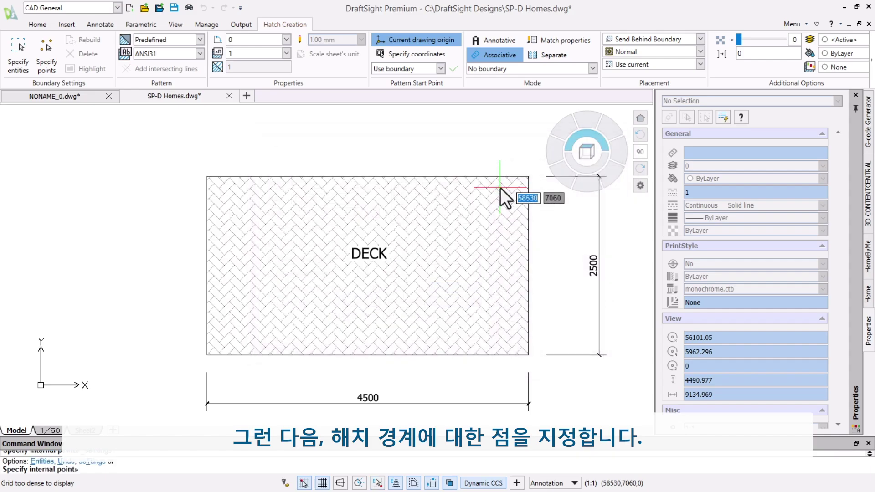
pyautogui.click(469, 256)
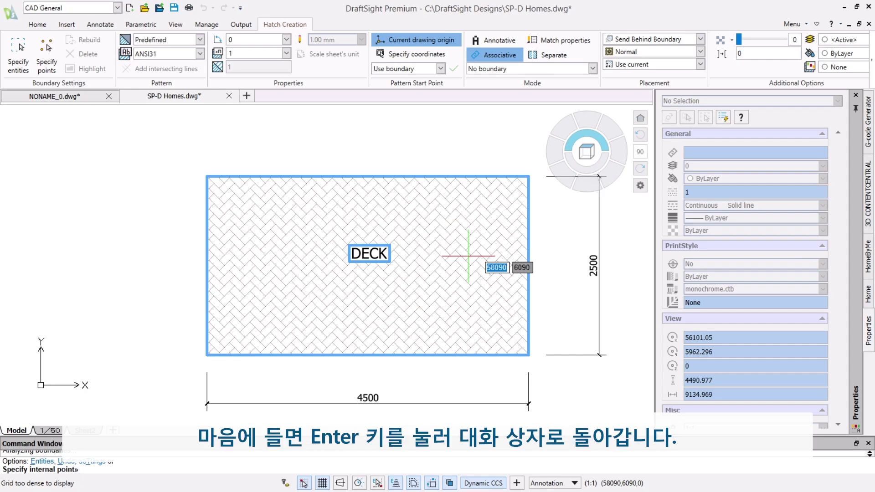
pyautogui.press('Return')
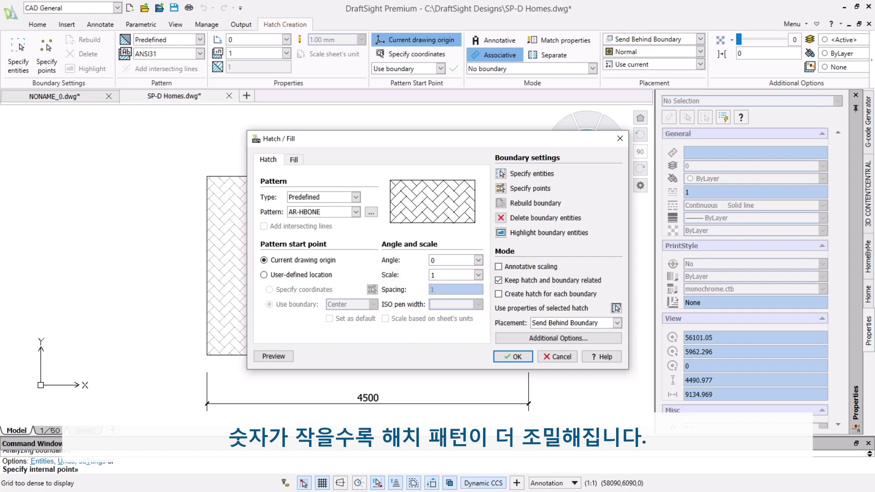
pyautogui.click(511, 356)
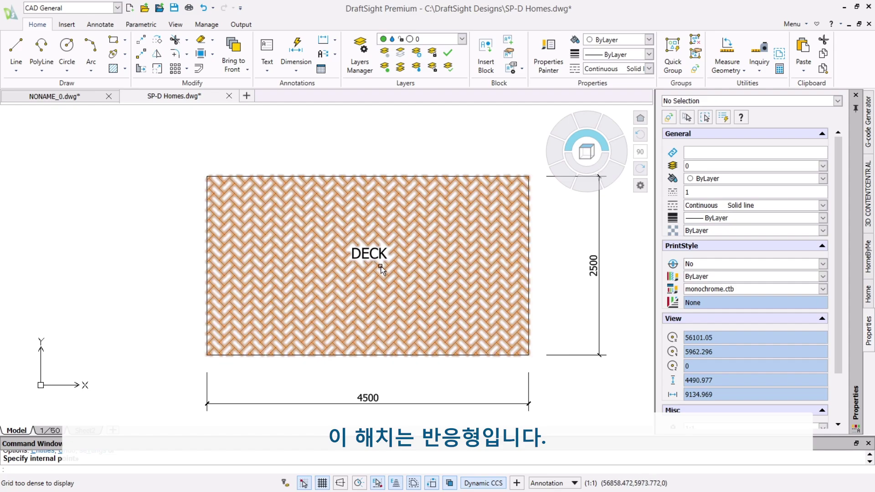
# - Move the DECK note slightly down and to the left within the hatched rectangle, then deselect it
pyautogui.click(382, 260)
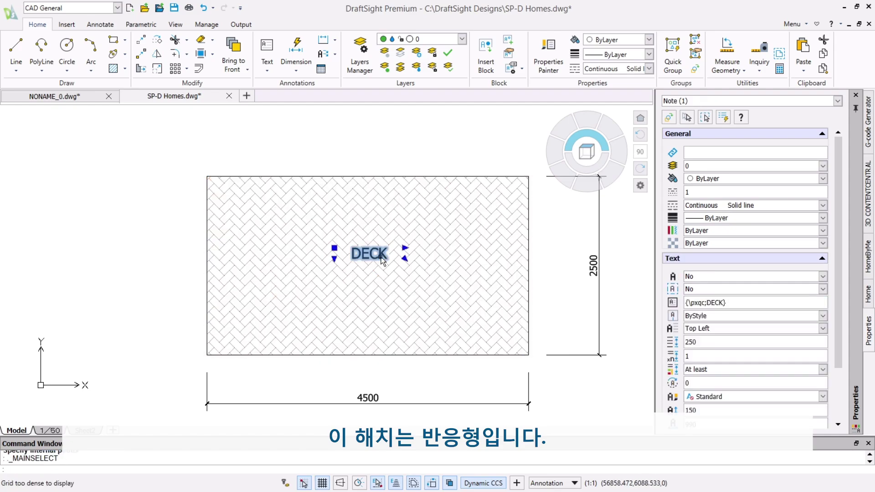
pyautogui.moveTo(381, 261)
pyautogui.mouseDown()
pyautogui.moveTo(437, 308)
pyautogui.moveTo(506, 332)
pyautogui.moveTo(438, 250)
pyautogui.moveTo(378, 265)
pyautogui.mouseUp()
pyautogui.click(489, 323)
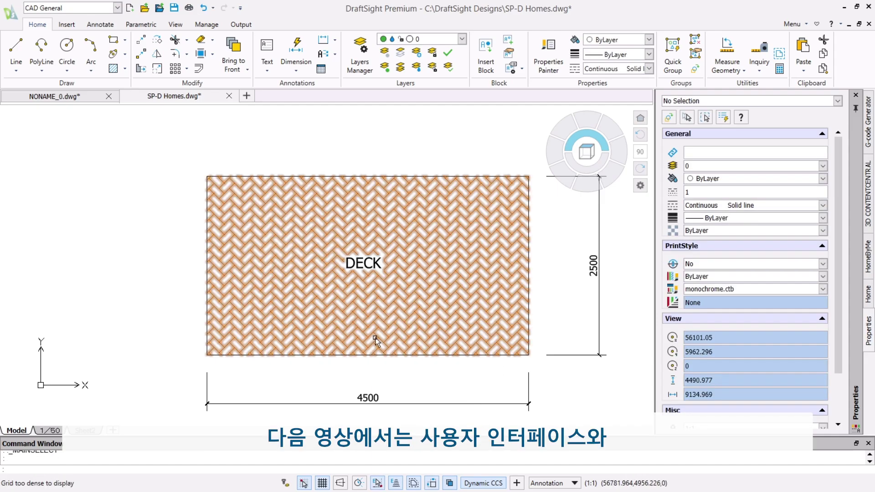